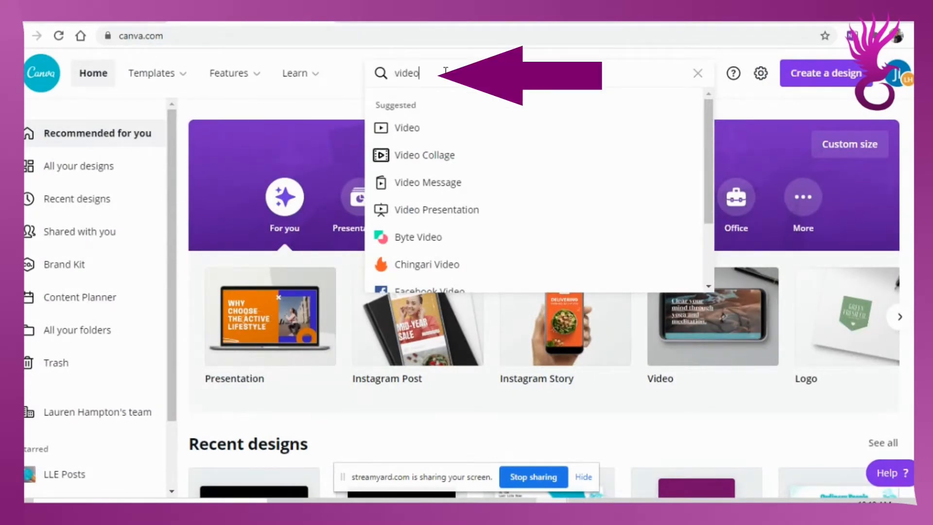
Step: Create a blank video from the video template search and give its page a black background
key("Return")
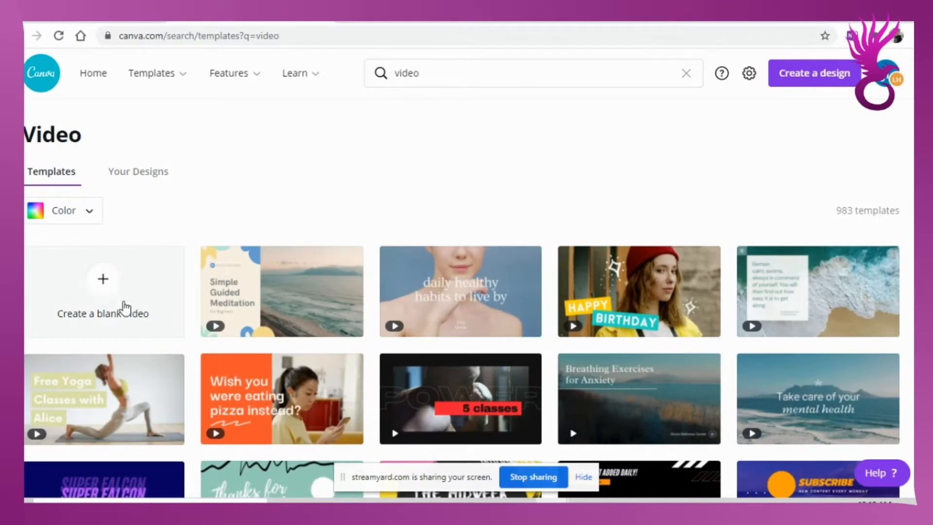
left_click(113, 281)
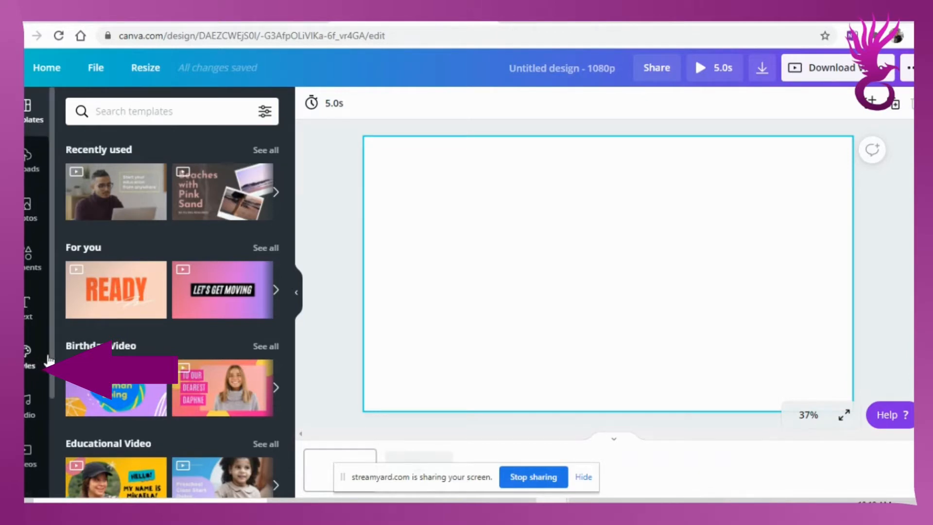
scroll(49, 360, "down", 3)
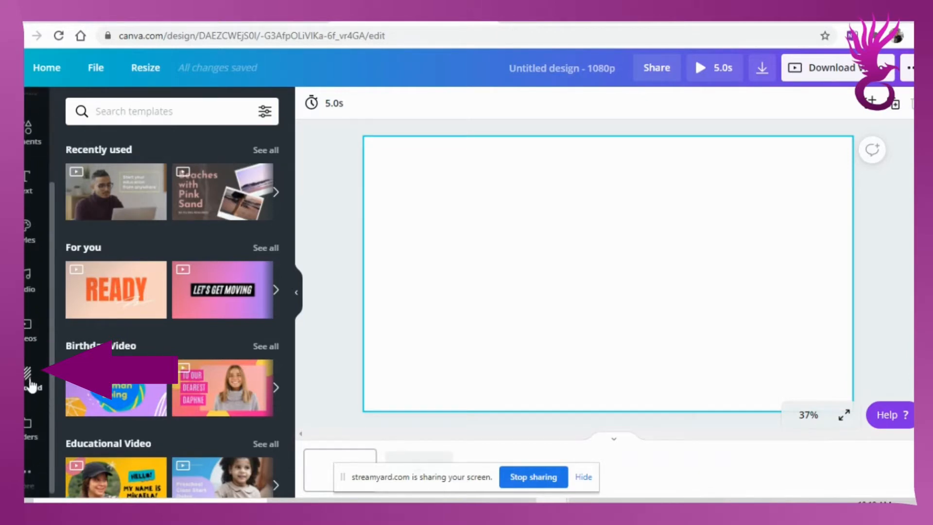
left_click(30, 383)
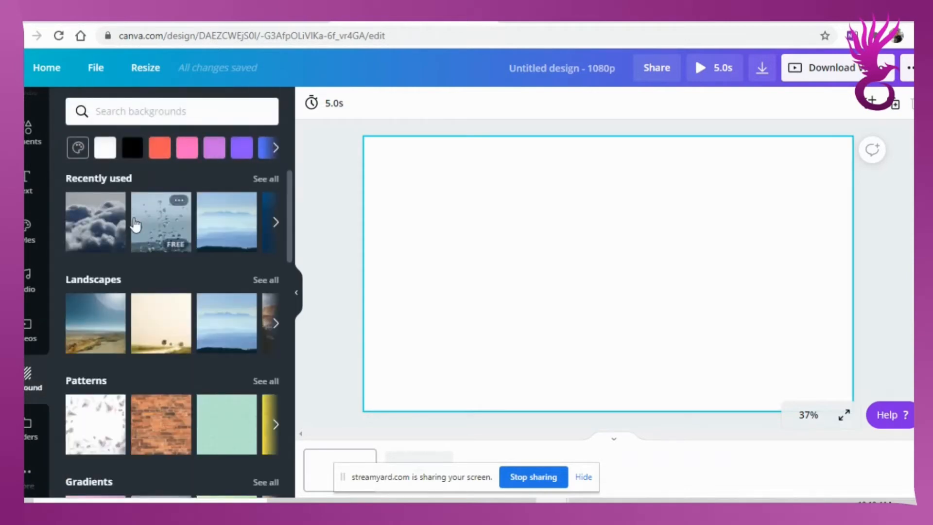
left_click(133, 147)
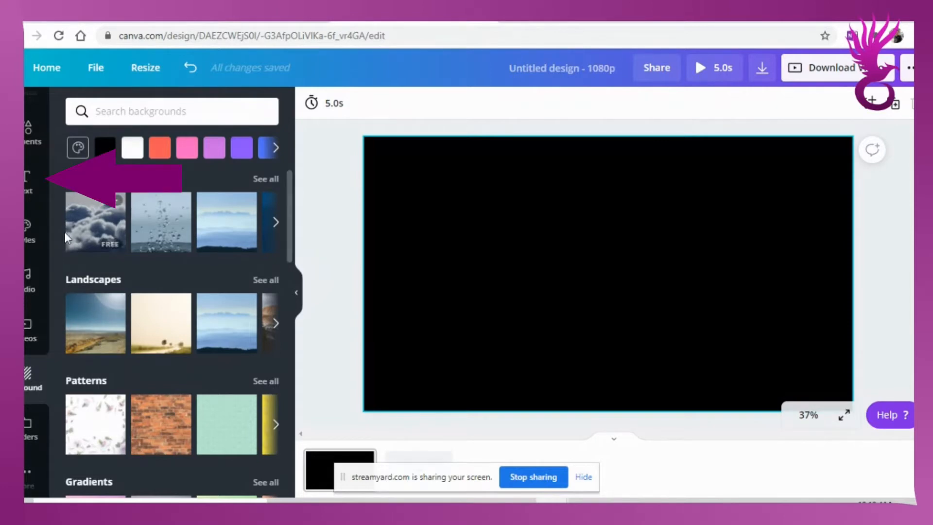
Step: Add a heading reading "30" to the page and set its font to Archivo Black
left_click(30, 180)
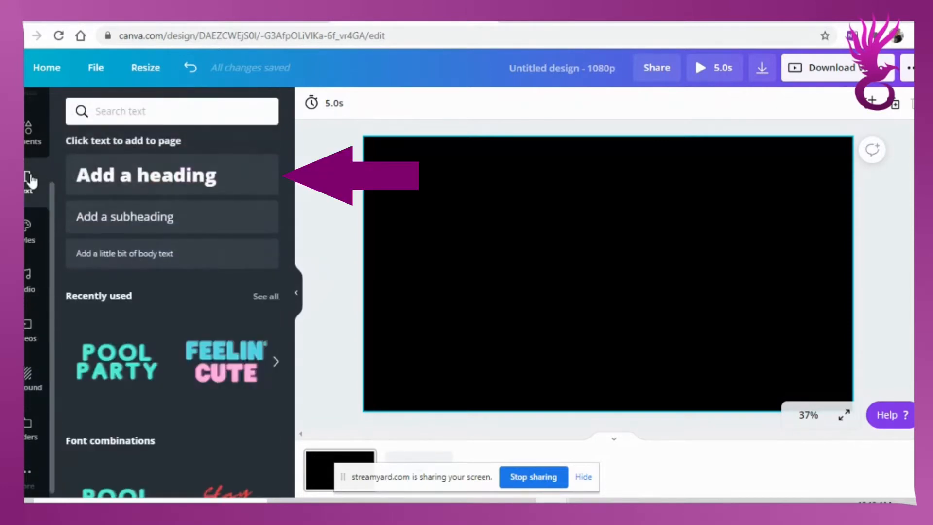
left_click(177, 180)
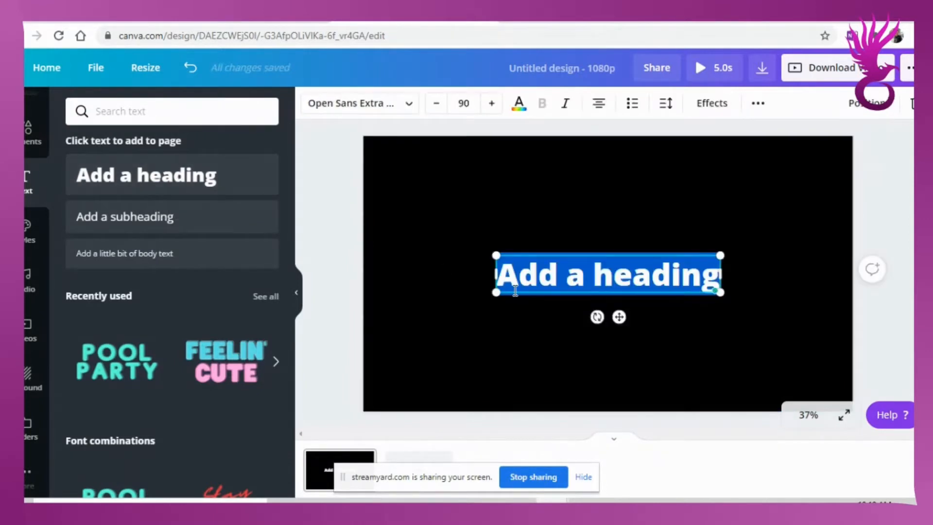
type("30")
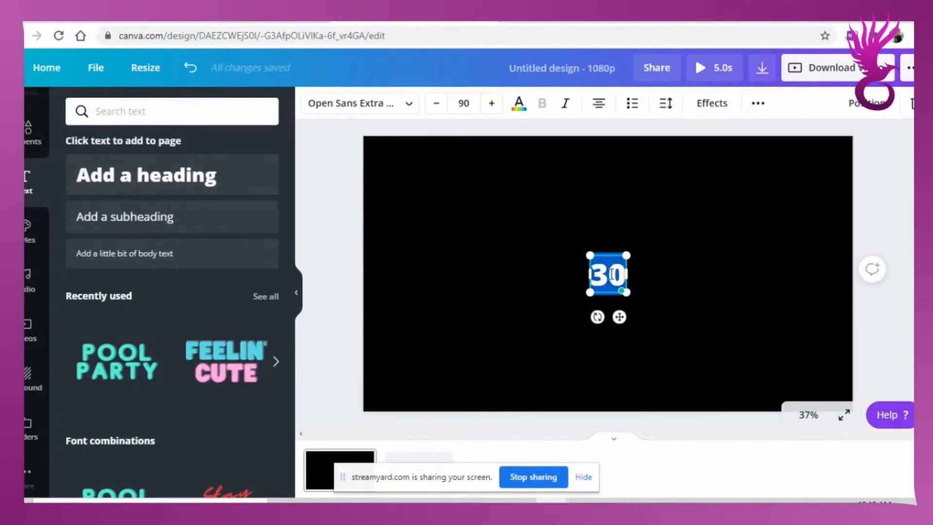
left_click(408, 103)
left_click(184, 248)
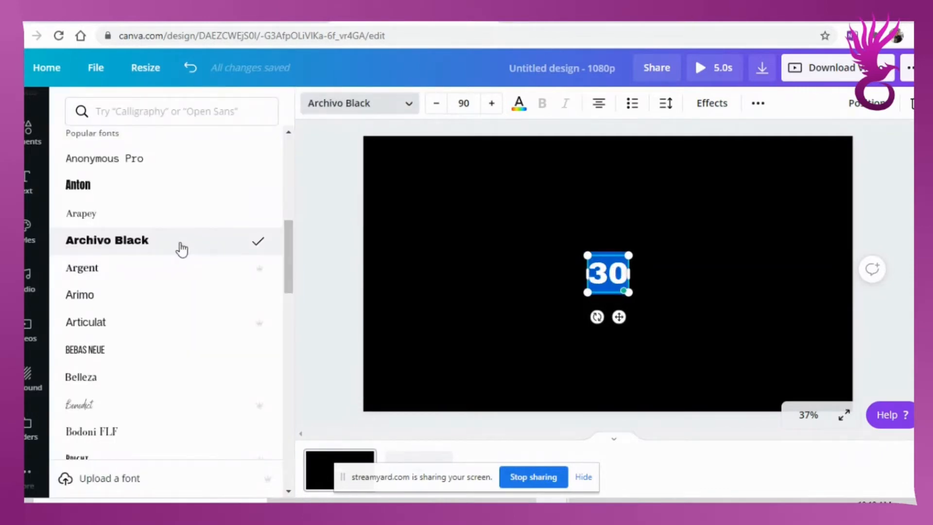
left_click_drag(288, 257, 292, 304)
Step: Enlarge the 30 heading to a font size of about 497 and centre it on the page
left_click_drag(629, 255, 724, 174)
mouse_move(688, 292)
left_mouse_down()
mouse_move(661, 296)
mouse_move(679, 298)
left_mouse_up()
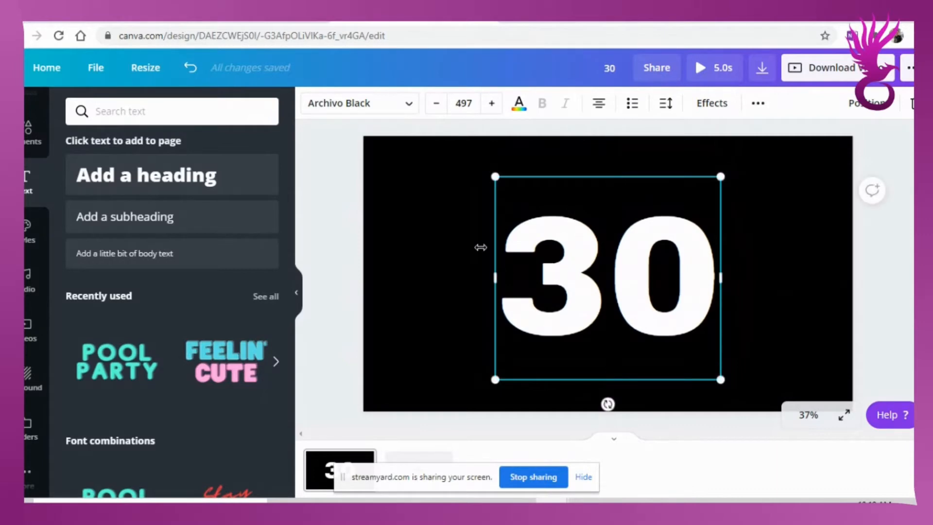
left_click(481, 248)
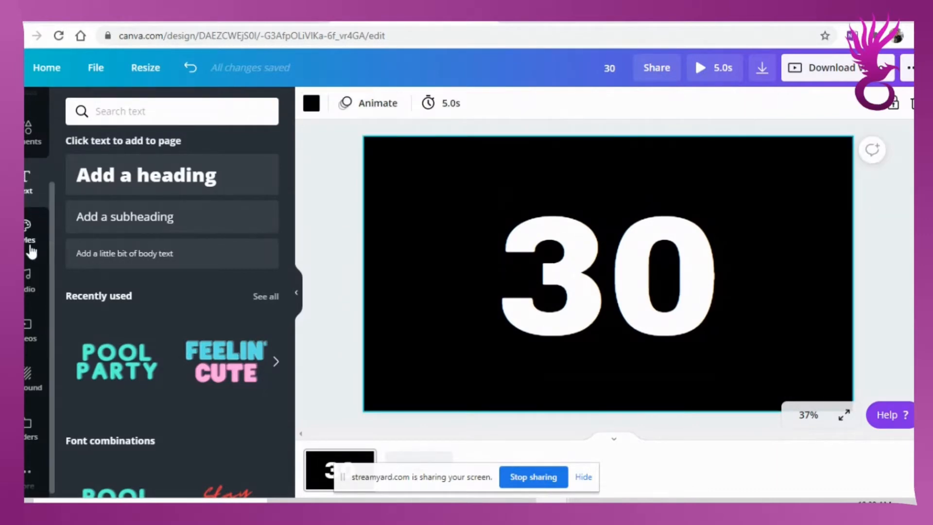
Step: Insert the uploaded Old Fashioned Real Estate Show logo, shrink it and place it in the page's lower-left corner
left_click_drag(51, 208, 59, 110)
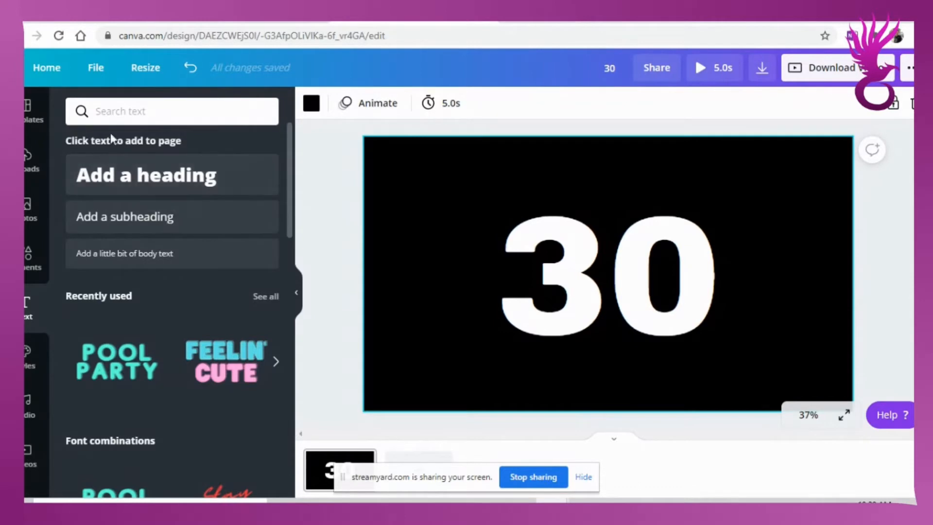
left_click(27, 159)
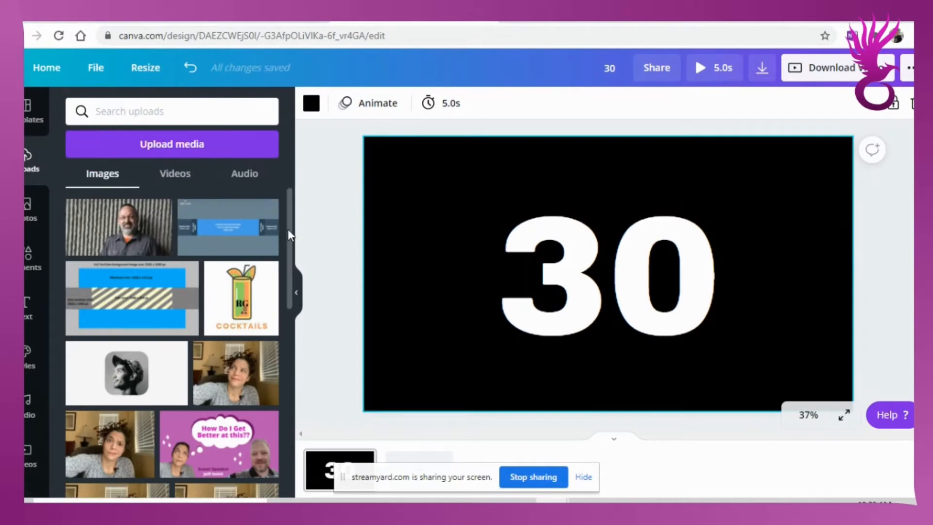
scroll(288, 229, "down", 5)
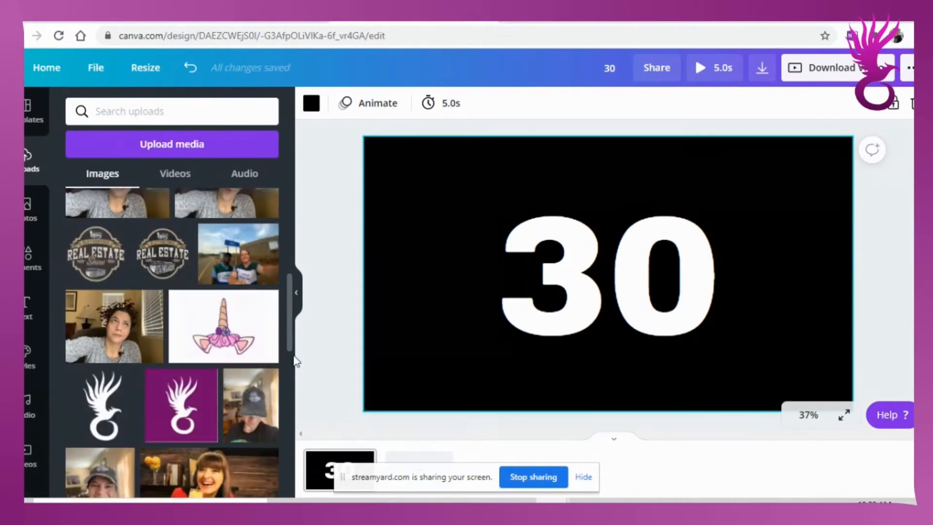
left_click(101, 267)
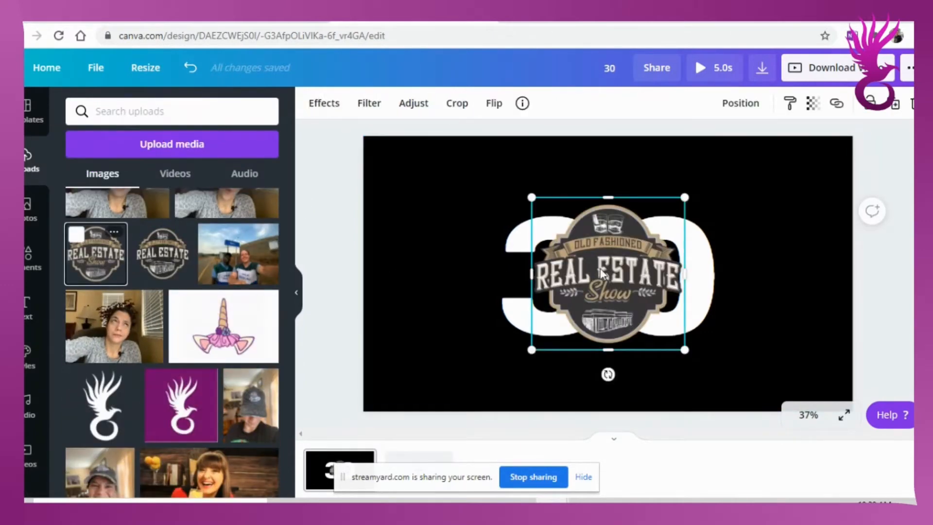
left_click_drag(599, 268, 431, 329)
left_click_drag(515, 259, 460, 315)
left_click_drag(413, 364, 432, 364)
Step: Recolour the number 30 with the tan photo colour taken from the logo
left_click(609, 292)
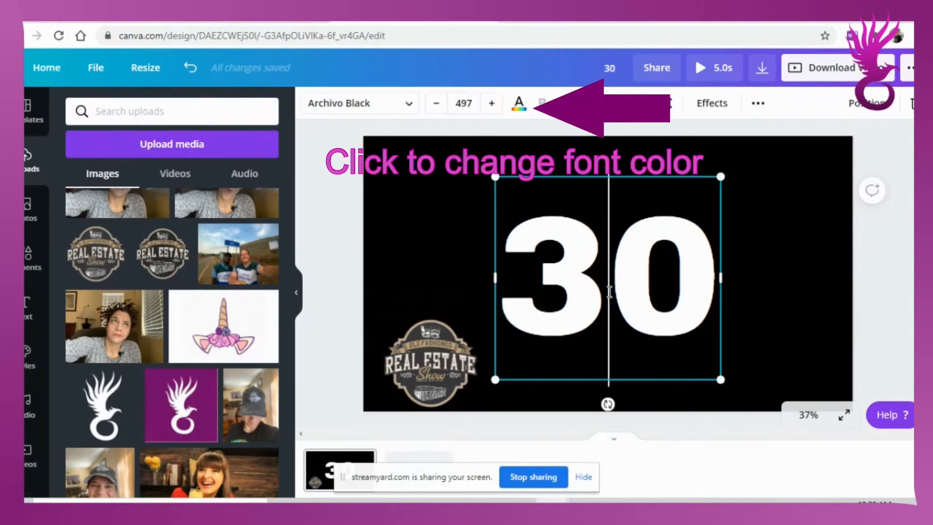
double_click(610, 291)
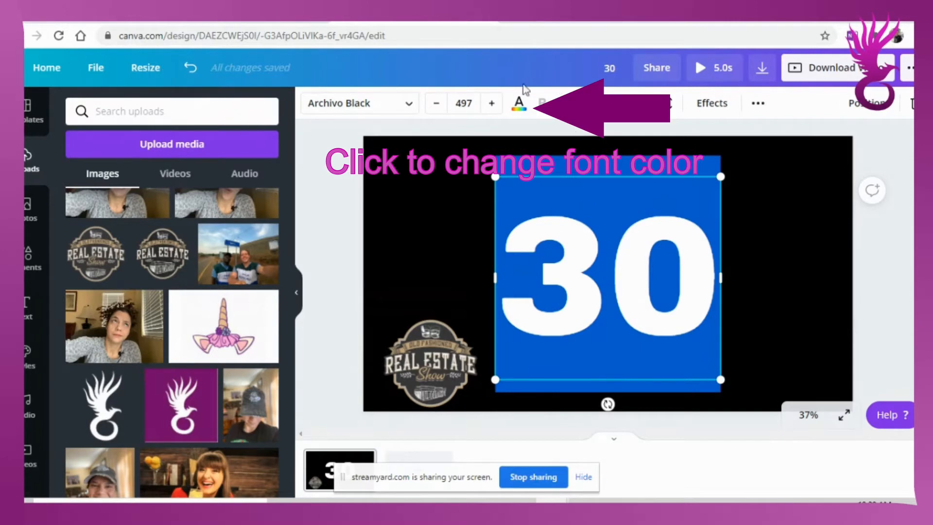
left_click(518, 103)
left_click_drag(296, 317, 298, 461)
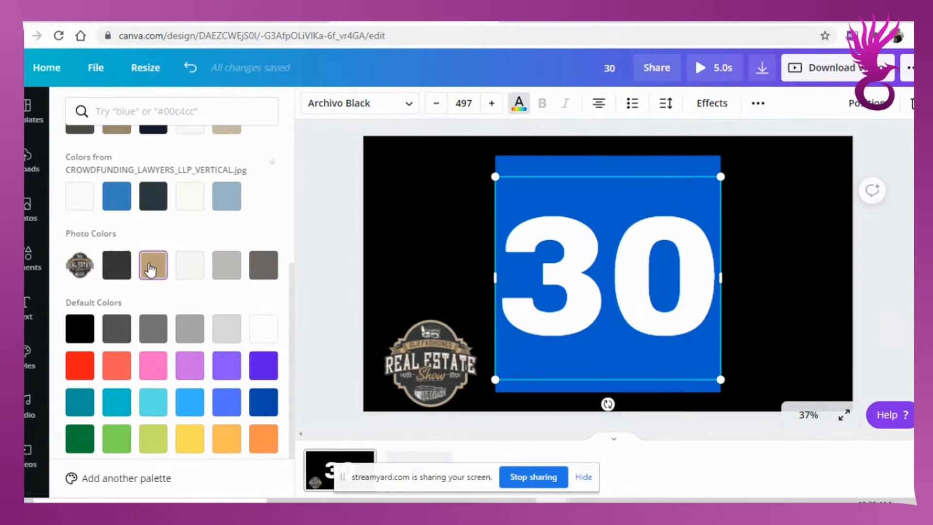
left_click(145, 266)
Step: Enlarge the number 30 to a font size of about 556 and apply the Shadow text effect
left_click(447, 247)
left_click(484, 278)
left_click(711, 103)
left_click(165, 167)
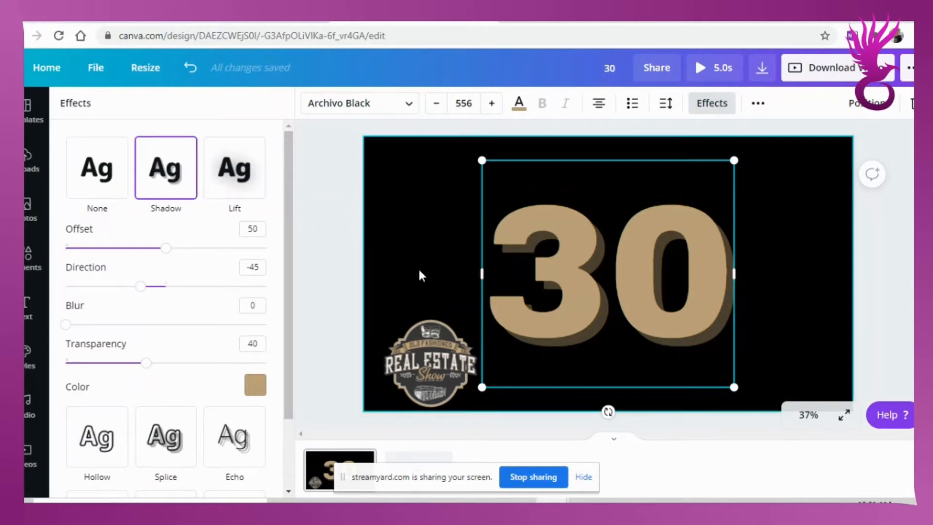
left_click(328, 320)
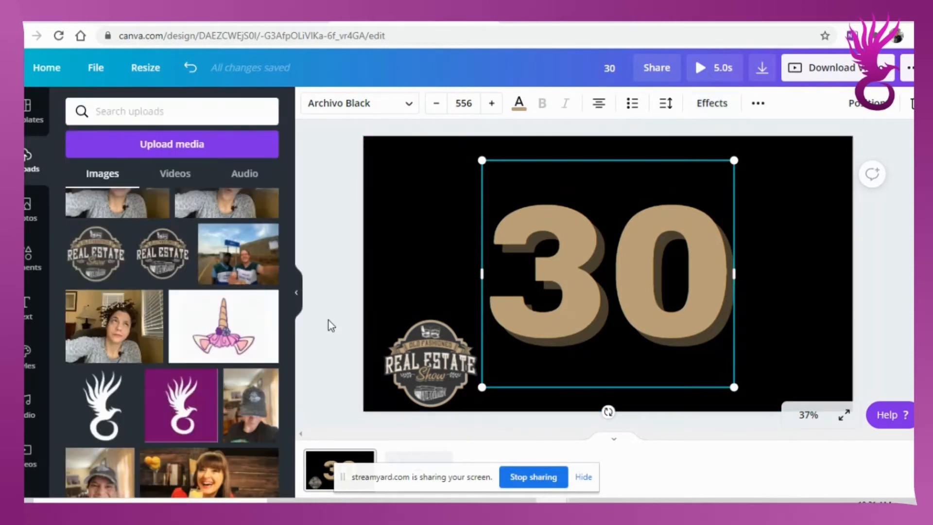
Step: Collapse the side panel and set the page's timing to 1.0 second
left_click(298, 292)
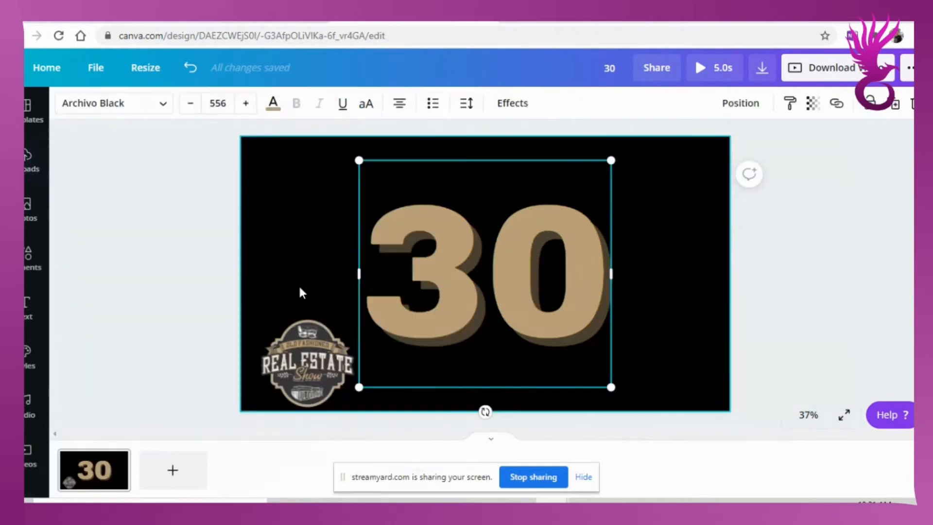
left_click(666, 245)
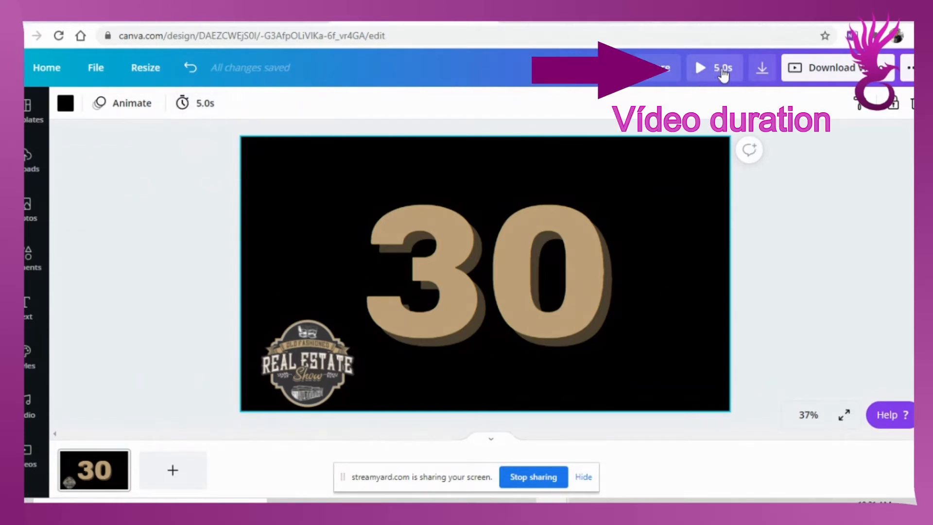
left_click(205, 108)
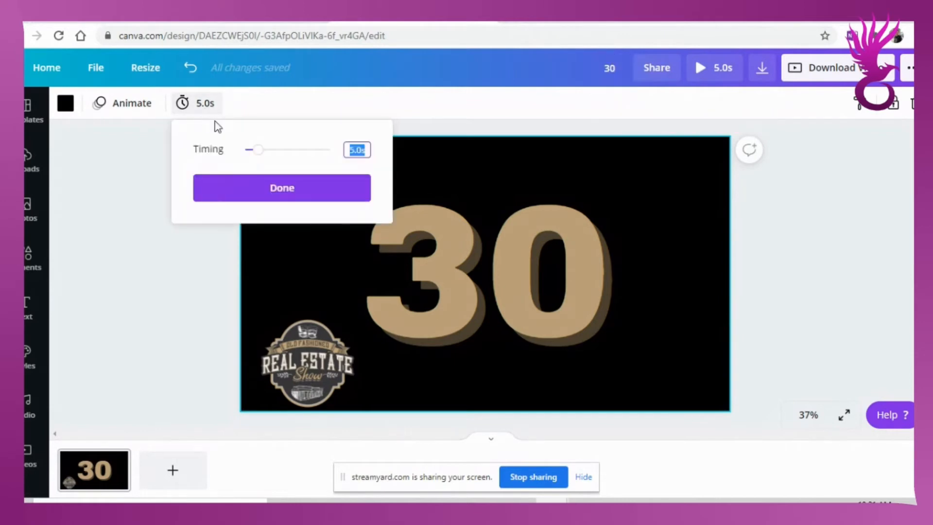
type("1")
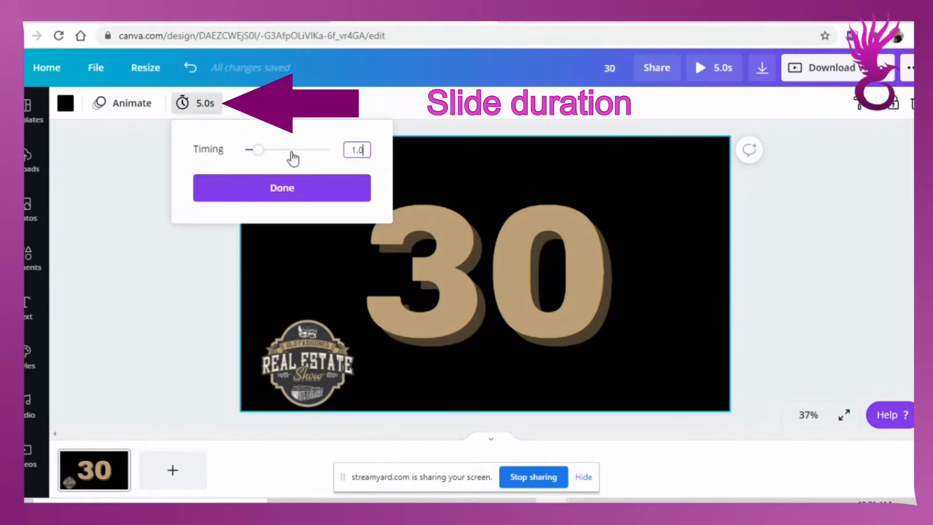
type(".0")
left_click(297, 185)
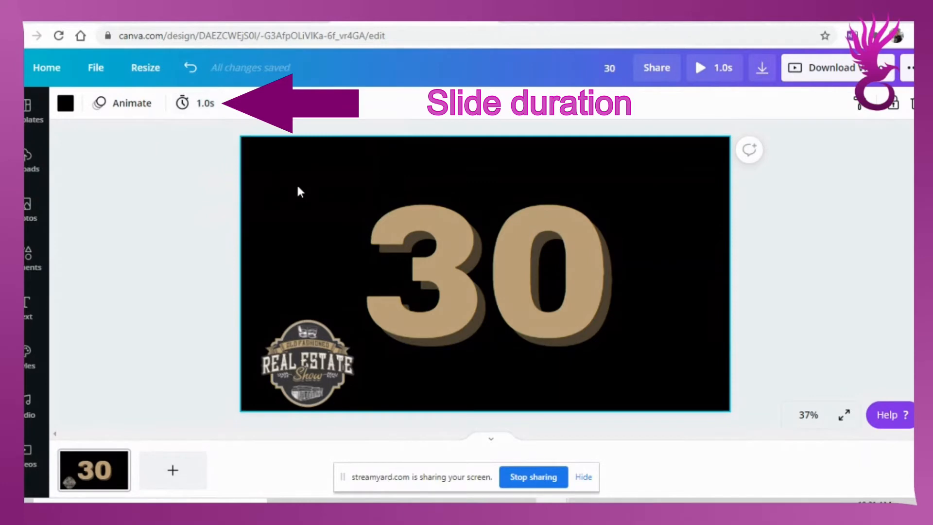
left_click(809, 204)
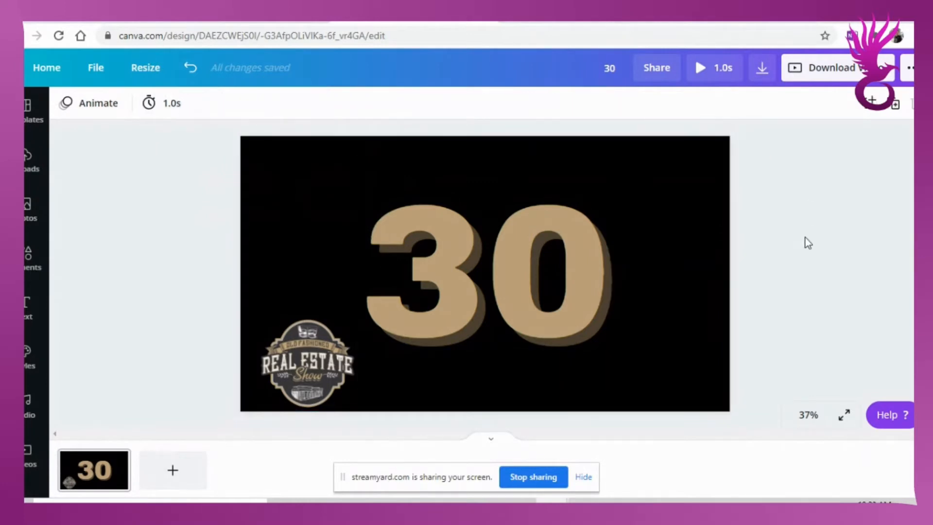
Step: Duplicate the finished 30 page repeatedly until the design has 18 pages
left_click(897, 115)
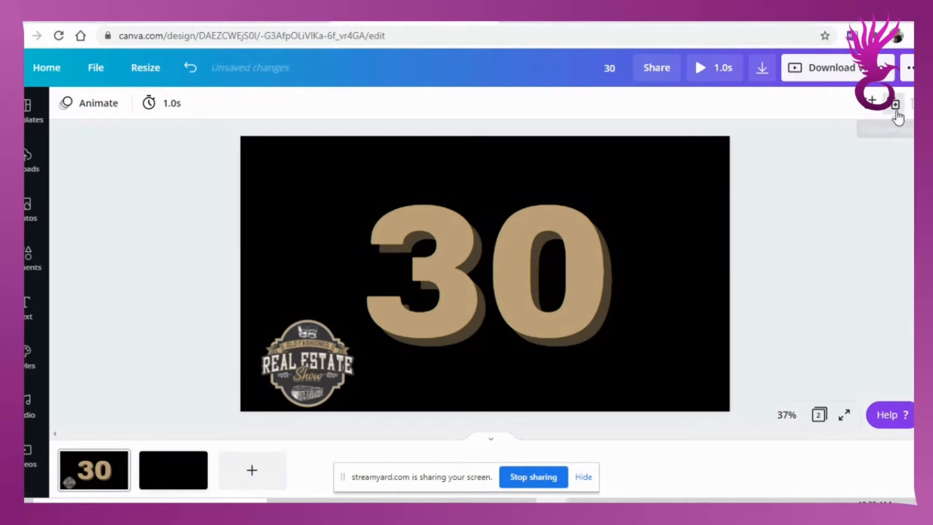
left_click(896, 114)
left_click(897, 114)
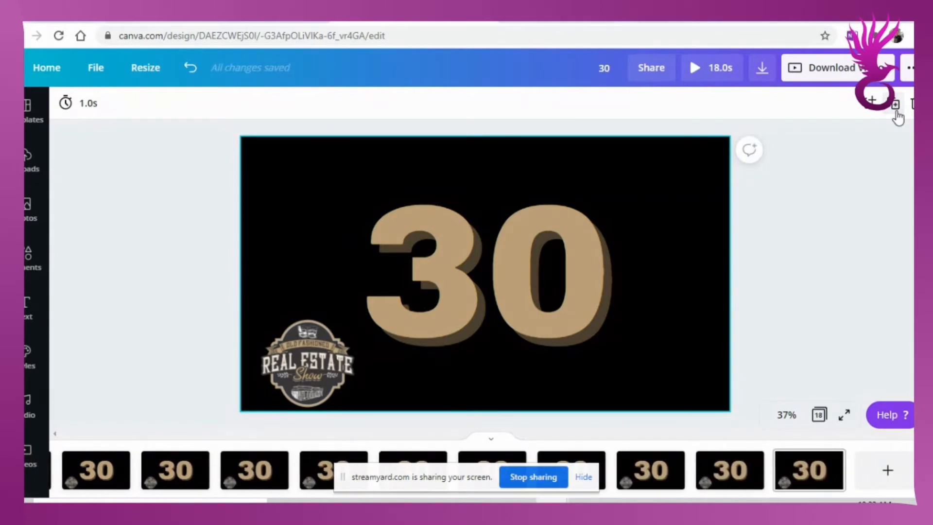
Step: Change the number on the second page to 29 and on the third page to 28
left_click(208, 462)
double_click(449, 280)
type("29")
left_click(244, 471)
double_click(484, 282)
type("28")
Step: Change the number on the fourth page to 27 and hide the screen-sharing notice covering the page thumbnails
left_click(320, 469)
double_click(471, 287)
type("28")
left_click(586, 477)
left_click(412, 477)
left_click(332, 469)
double_click(486, 281)
type("27")
Step: Change the number on the fifth page to 26 and on the sixth page to 25
left_click(411, 469)
double_click(487, 280)
type("26")
left_click(490, 470)
double_click(488, 291)
type("25")
Step: Change the numbers on the seventh, eighth and ninth pages to 24, 23 and 22
left_click(569, 470)
double_click(528, 347)
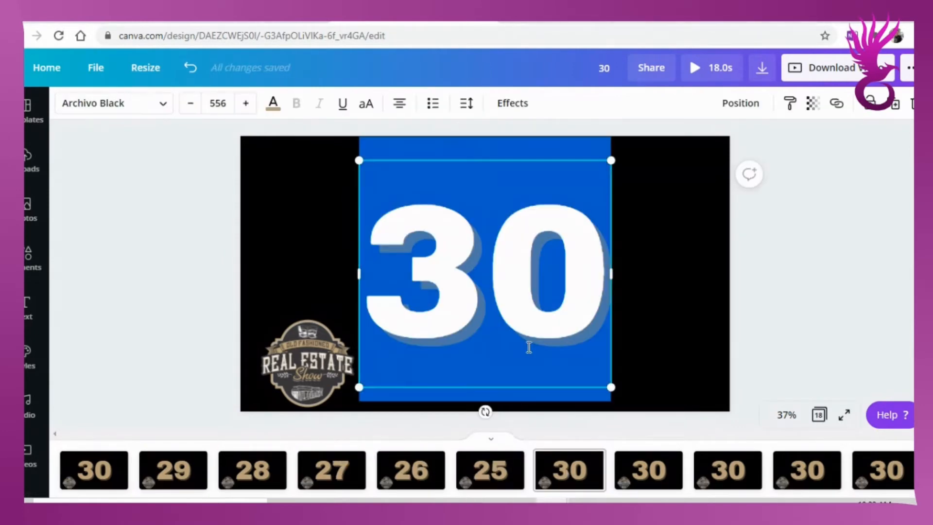
type("24")
left_click(648, 470)
double_click(529, 308)
type("23")
key("ctrl+z")
type("23")
left_click(727, 470)
double_click(533, 306)
type("22")
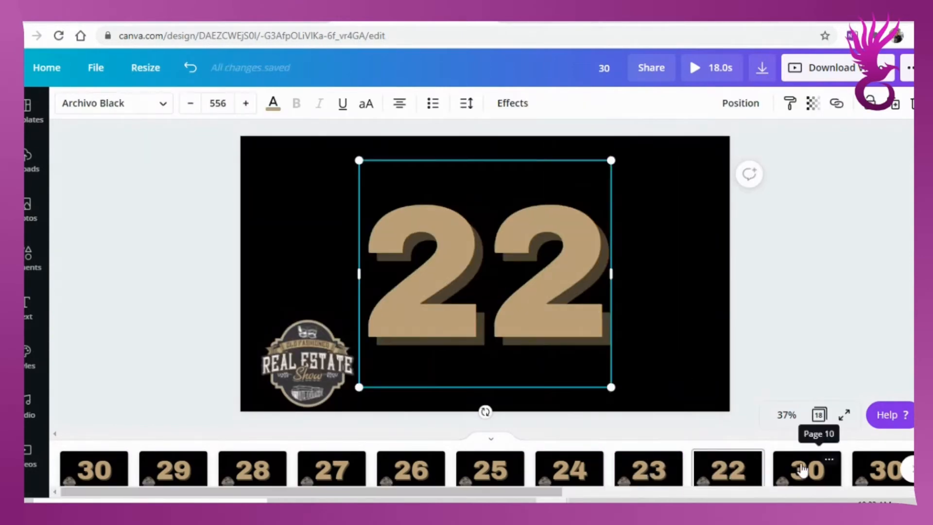
Step: Change the number on the tenth page to 21 and on the eleventh page to 20
left_click(802, 469)
double_click(494, 279)
type("21")
left_click(666, 470)
double_click(514, 281)
type("20")
Step: Change the twelfth and thirteenth pages to 19 and 18, and open the number on the following page for editing
left_click_drag(675, 492, 784, 492)
left_click(555, 469)
double_click(522, 286)
type("19")
left_click(637, 469)
double_click(527, 291)
type("18")
left_click(707, 470)
double_click(506, 260)
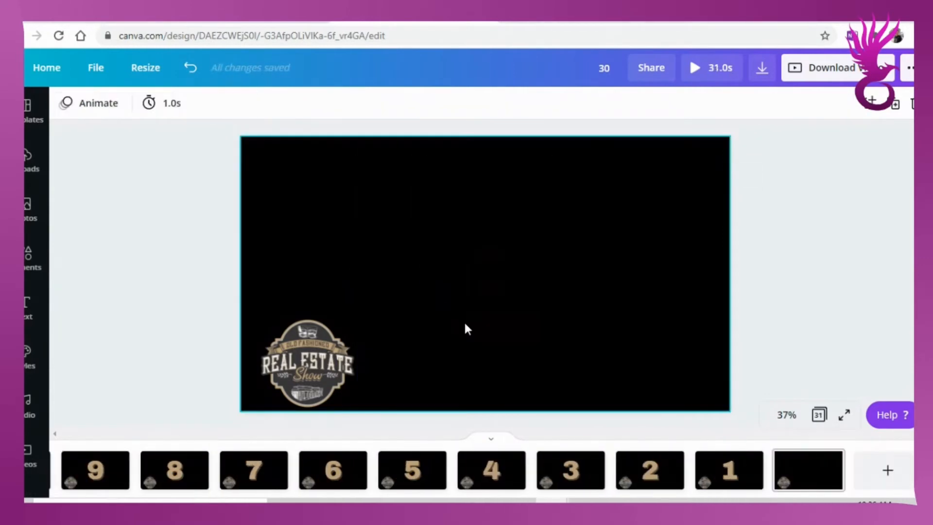
Step: Enlarge the logo on the last, number-free page to nearly the full page height and centre it
left_click(300, 365)
left_click_drag(300, 365, 477, 276)
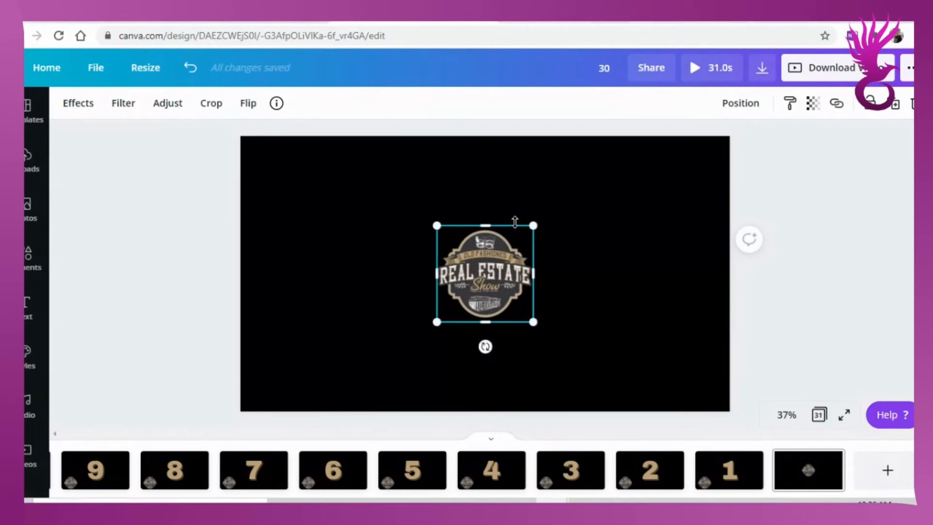
left_click_drag(532, 225, 646, 112)
left_click_drag(436, 321, 380, 378)
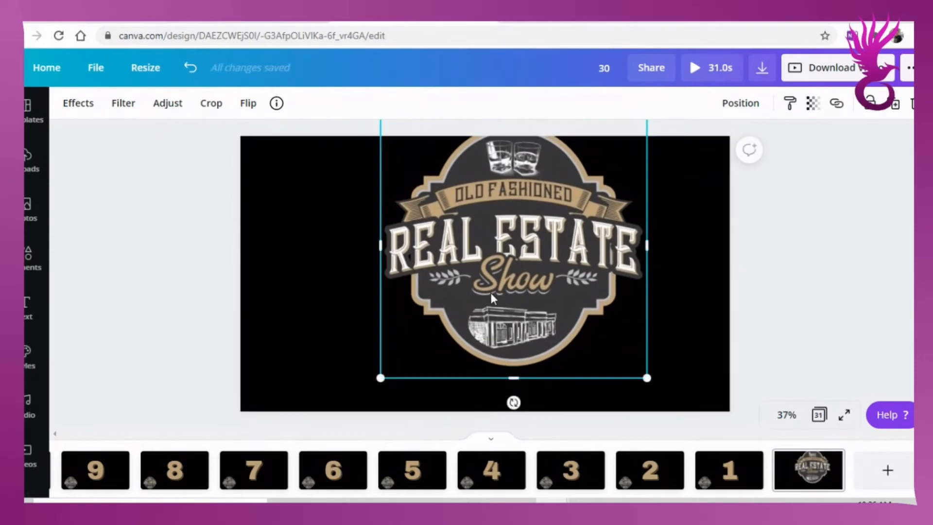
left_click_drag(487, 302, 462, 321)
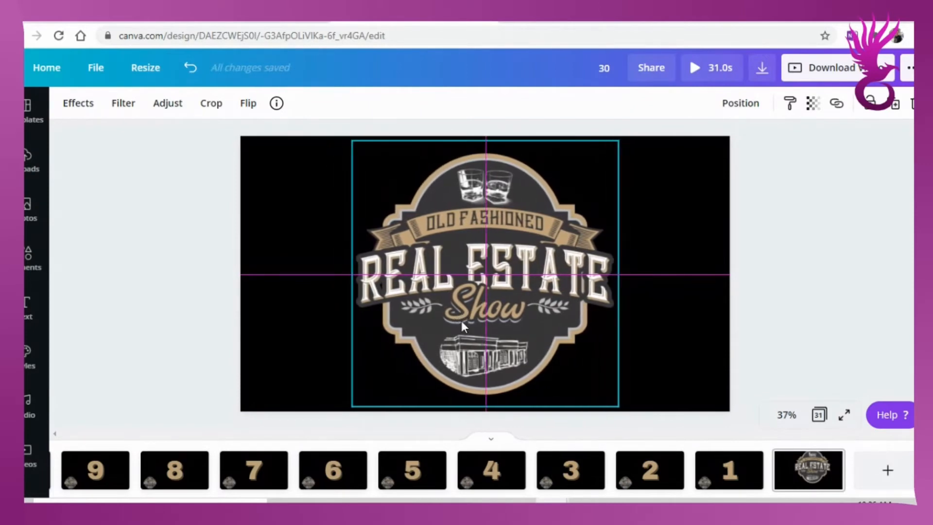
left_click_drag(462, 320, 462, 320)
left_click(652, 350)
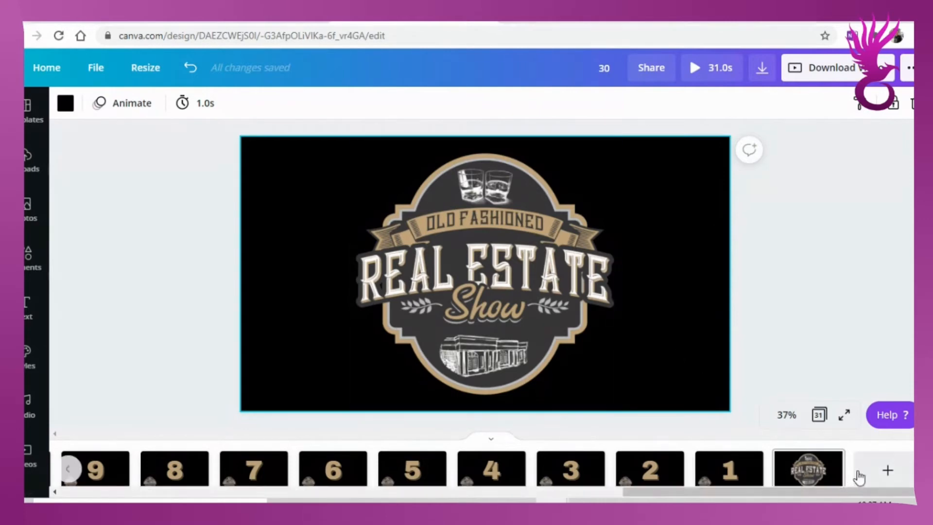
Step: Set the duration of the final logo page to 5.0 seconds
left_click(200, 107)
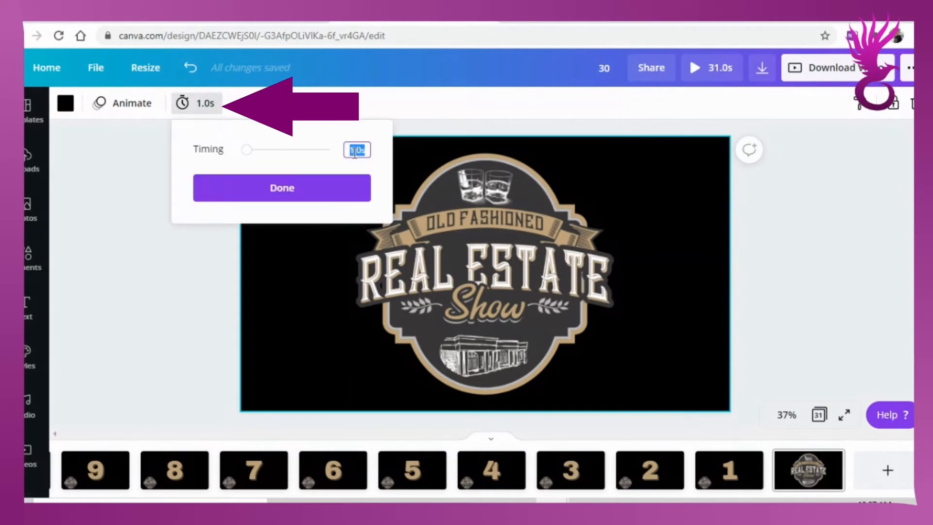
type("5")
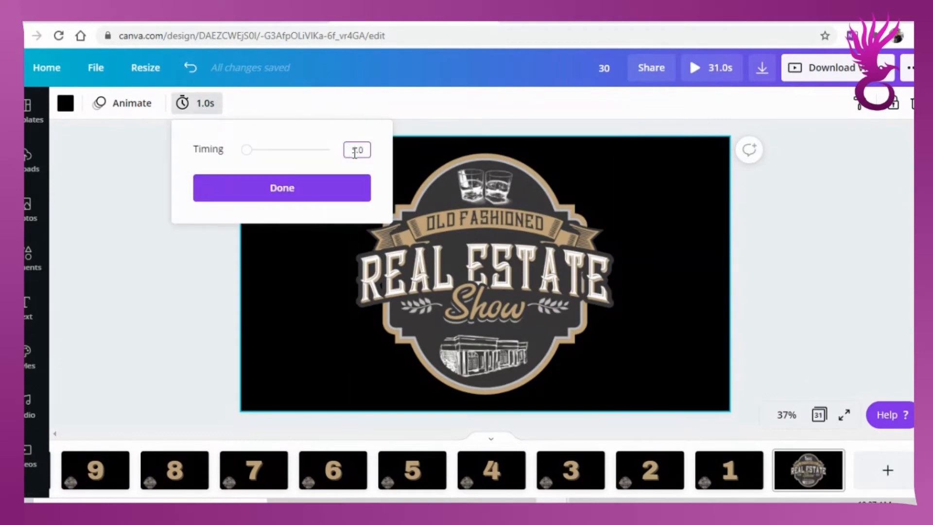
key("Return")
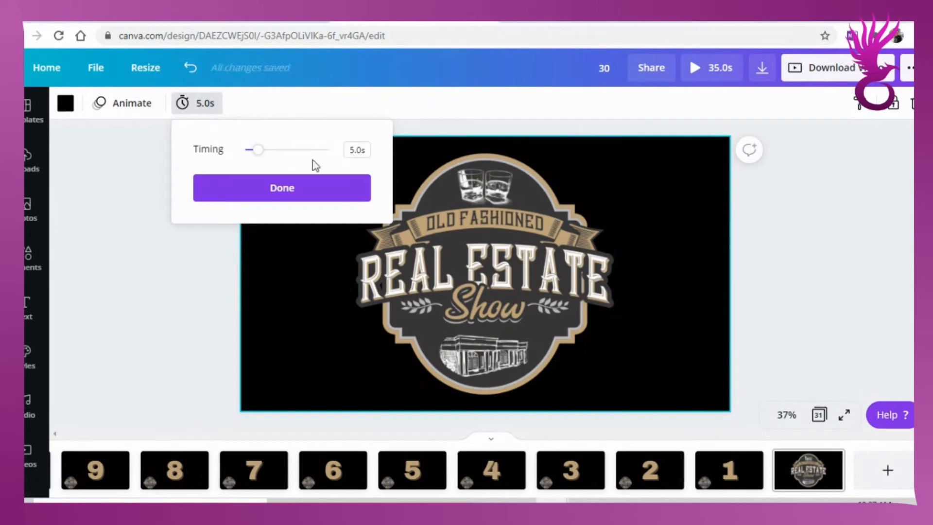
left_click(308, 196)
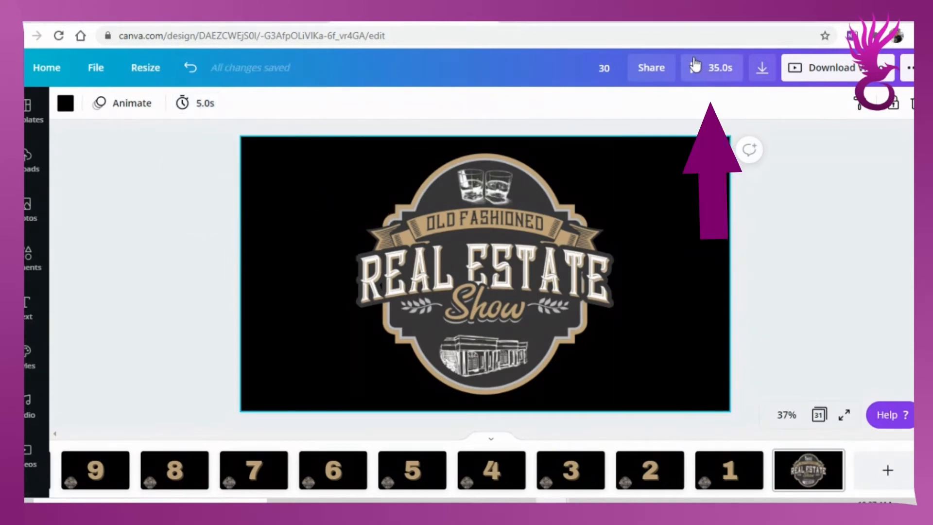
Step: Download all 31 pages of the countdown as an MP4 video and dismiss the saved-design dialog
left_click(810, 71)
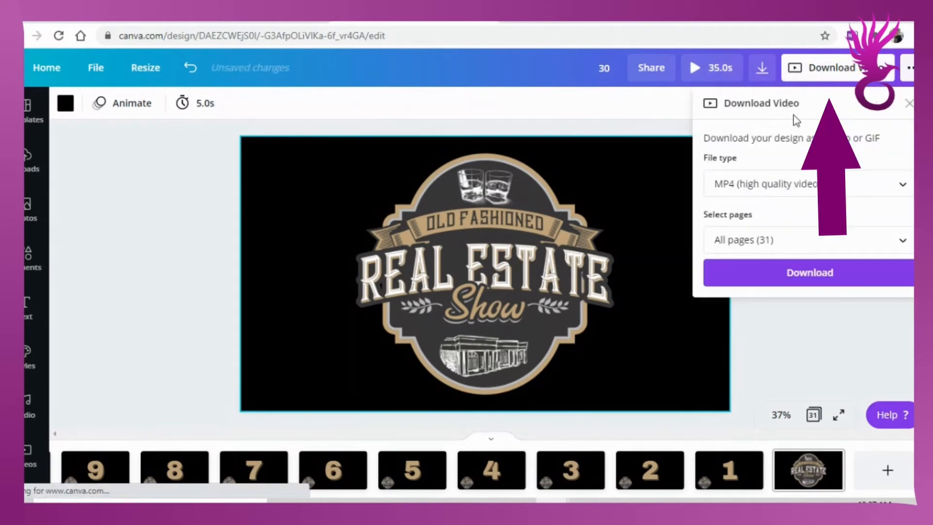
left_click(800, 273)
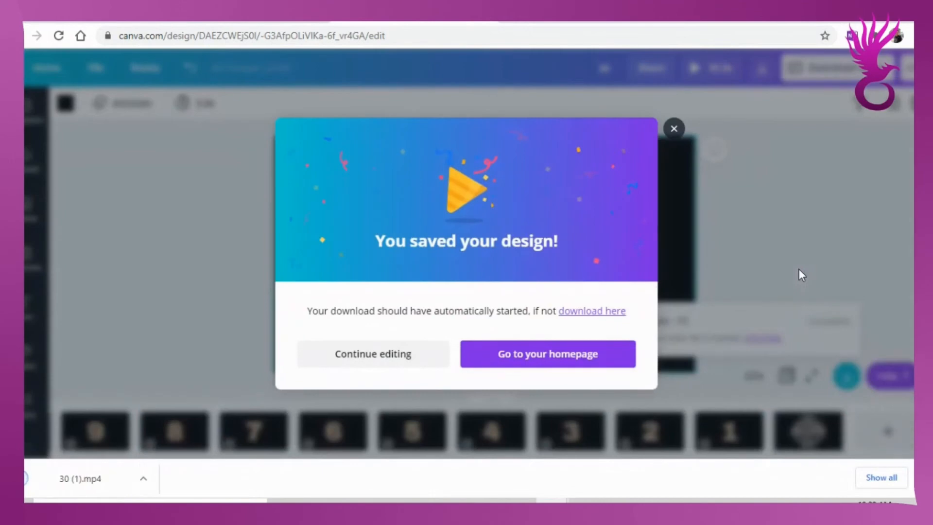
left_click(669, 139)
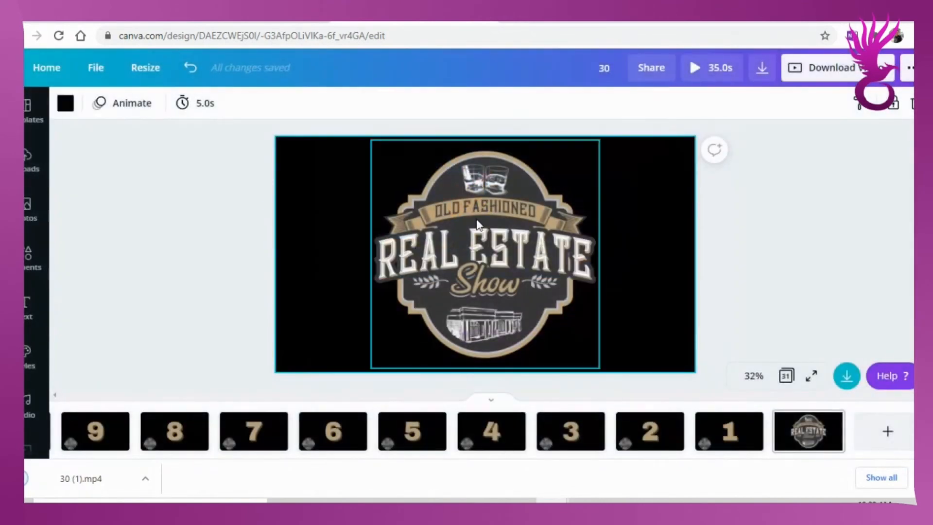
Step: Switch to StreamYard, upload the downloaded video 30 (1) as a new brand video clip, and select that clip to play
left_click(111, 22)
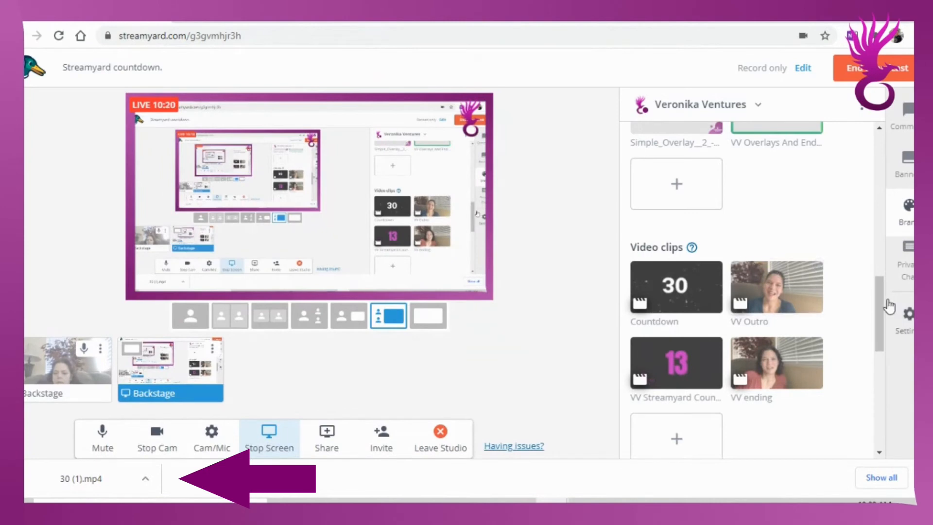
left_click_drag(880, 306, 885, 327)
left_click(685, 329)
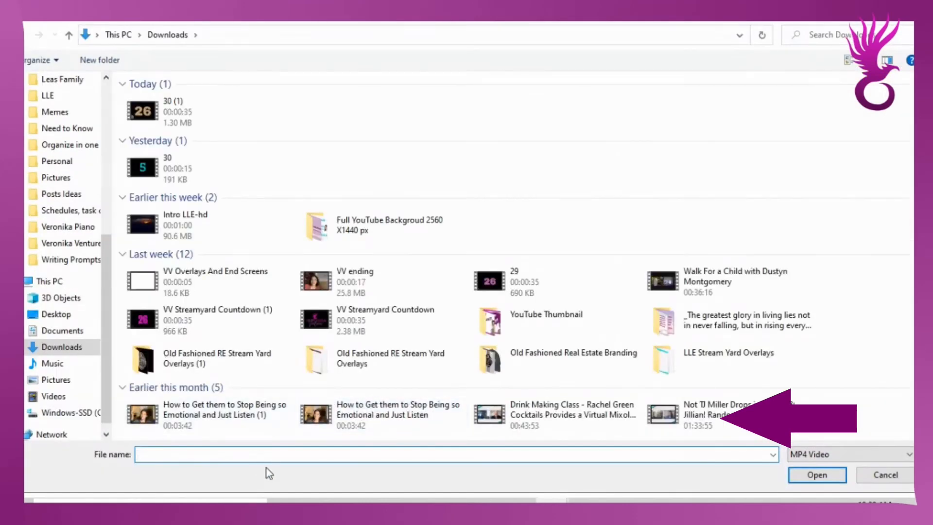
left_click(153, 128)
left_click(817, 475)
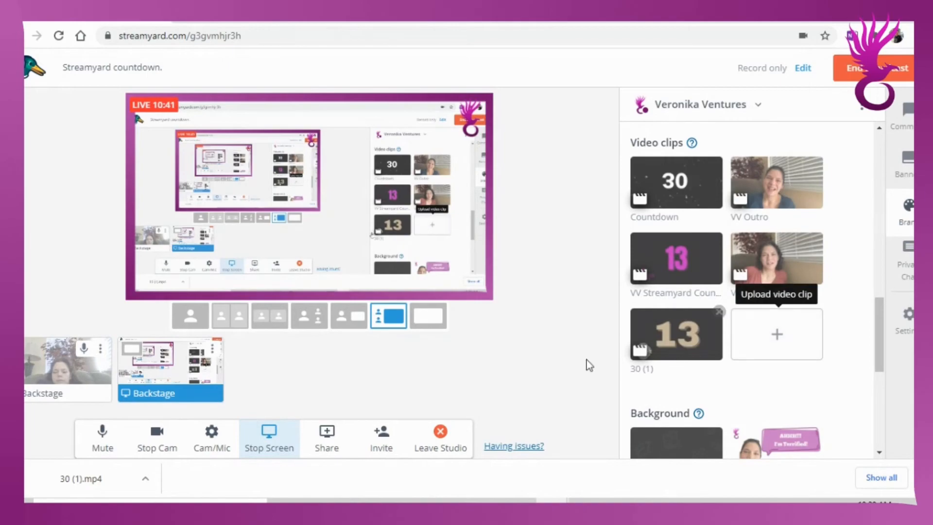
left_click(670, 335)
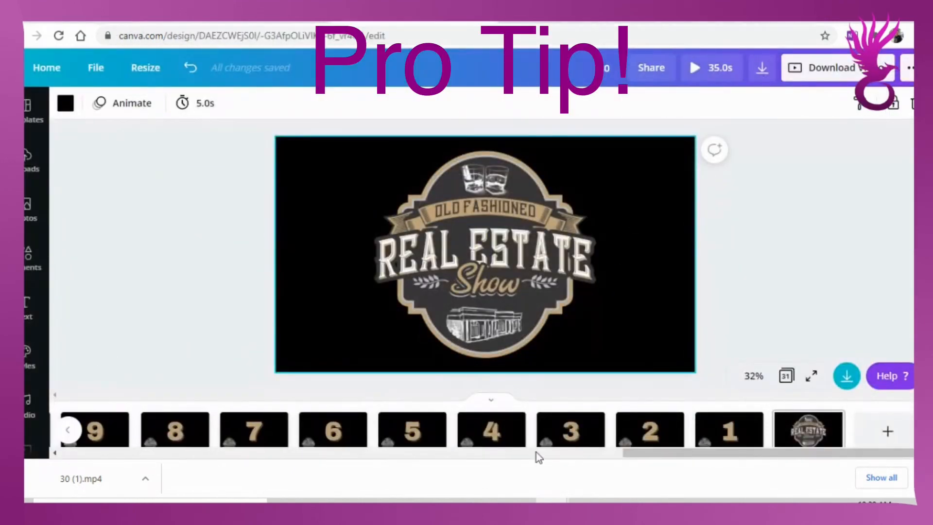
Step: Return to the Canva design and add a heading to the first page, placed above the number 30
left_click_drag(687, 452, 173, 467)
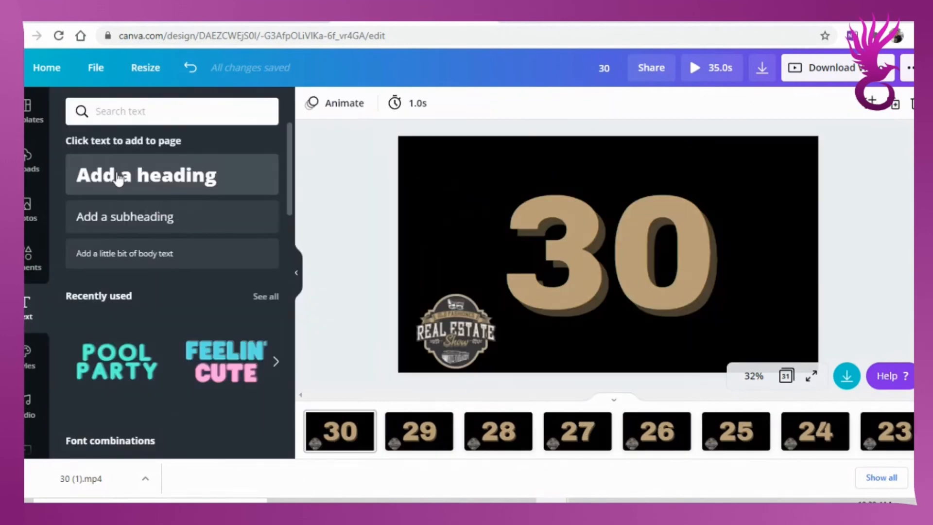
left_click(118, 178)
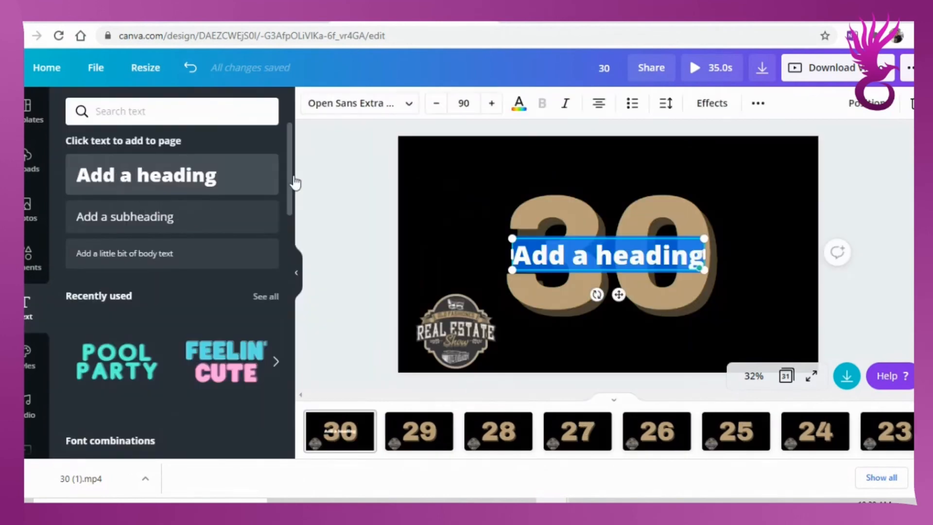
left_click(638, 240)
left_click_drag(634, 234, 553, 148)
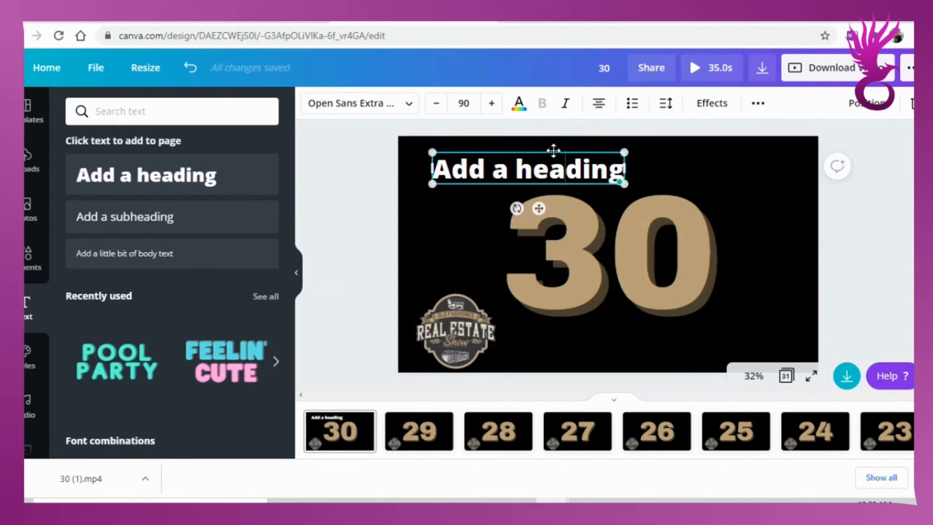
Step: Change the heading text to "Learn to Make a Countdown in..." and fit it on one line at size 80 above the number
double_click(552, 159)
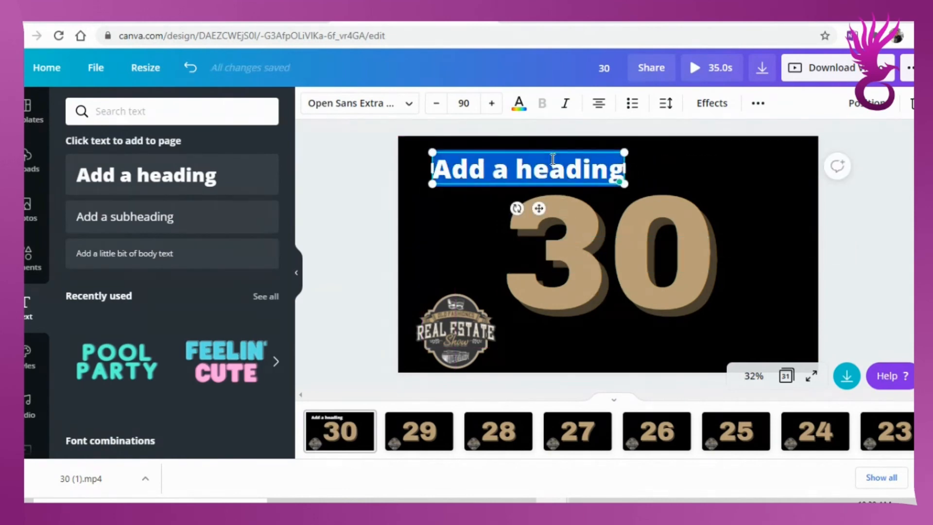
type("Learn to Make a Countdown in")
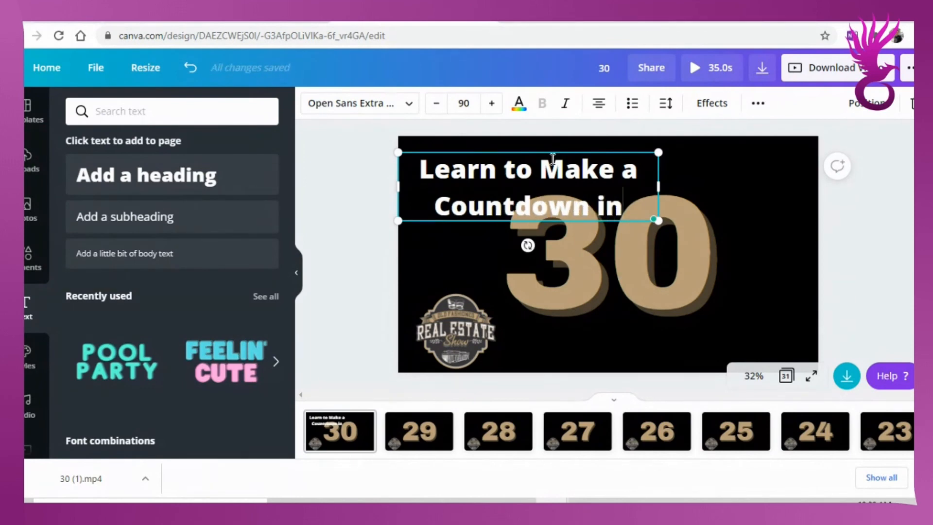
type("...")
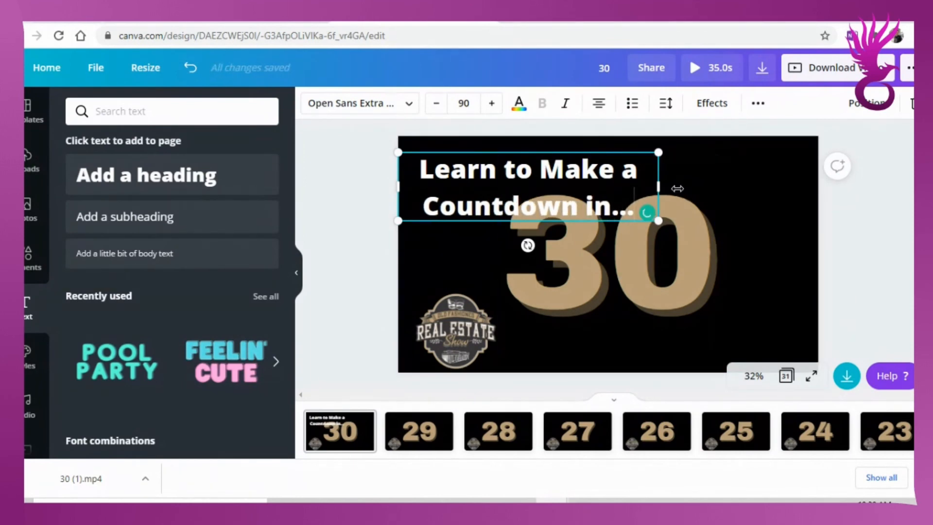
left_click_drag(661, 190, 858, 189)
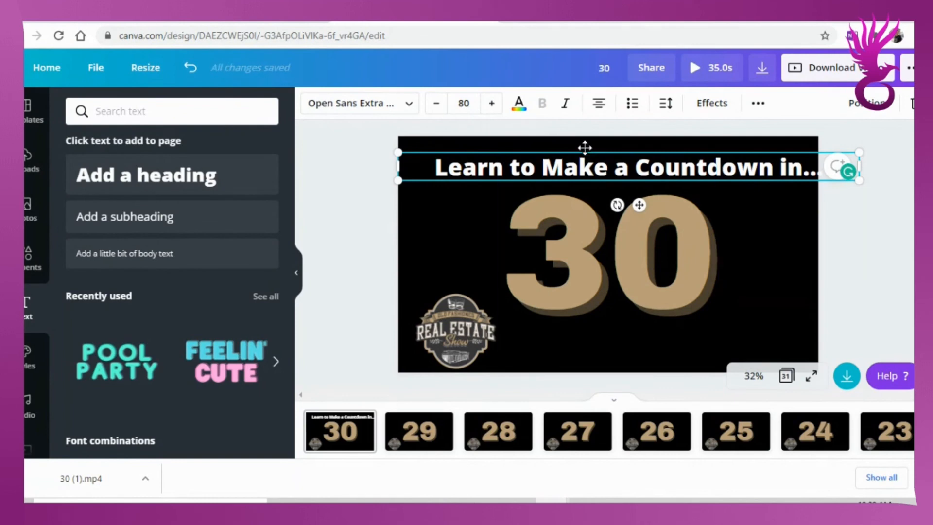
left_click_drag(558, 151, 553, 148)
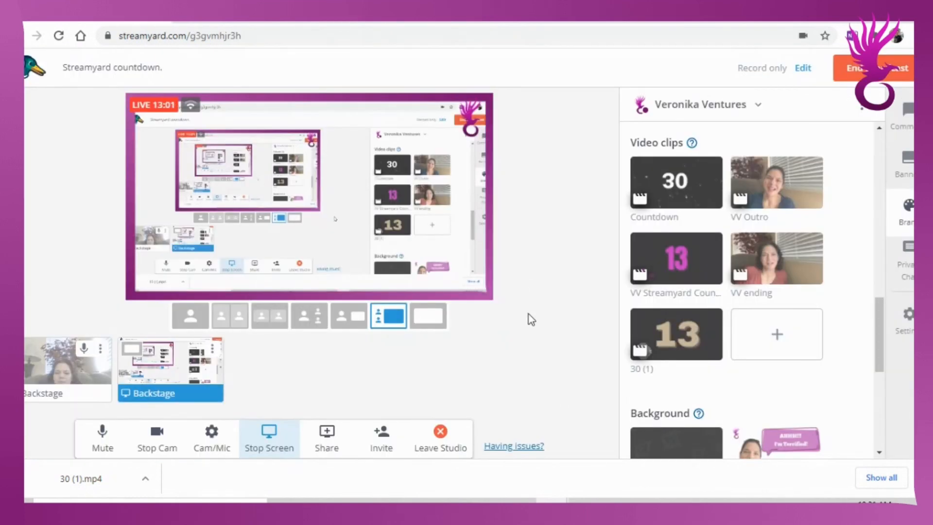
Step: Switch back to StreamYard and request to end the broadcast
left_click(858, 73)
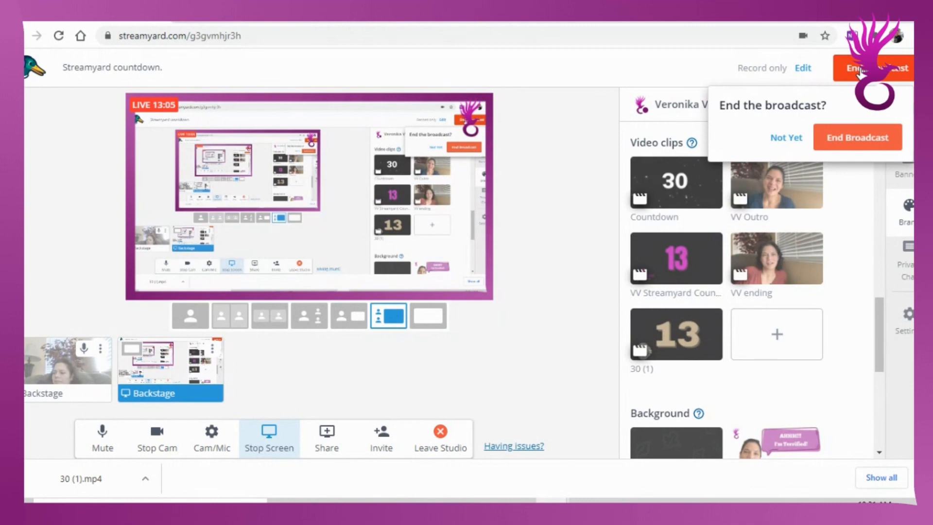